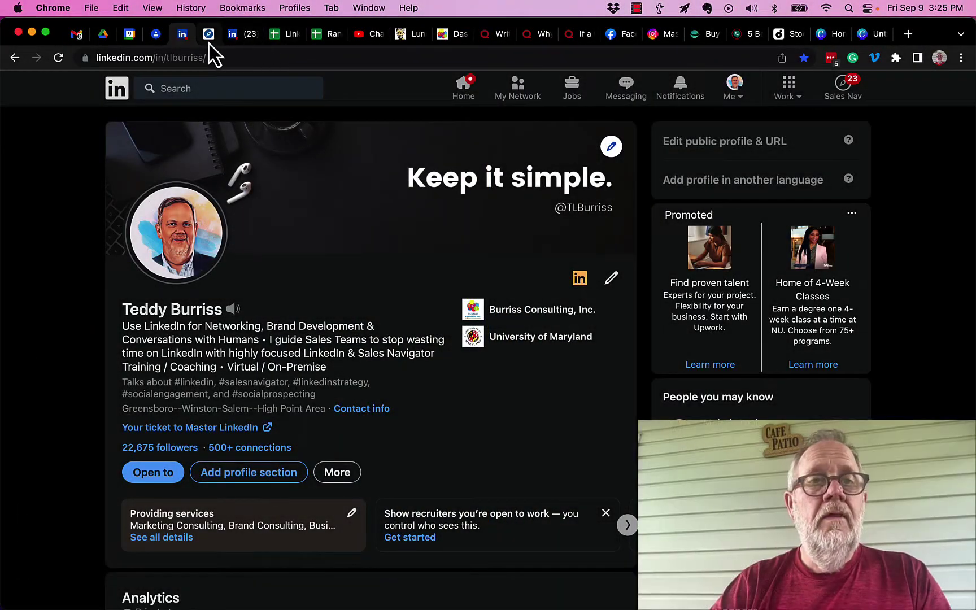
- From the admin tab, open Analytics > Followers for the LinkedIn Sales Navigator Training page
{"action": "left_click", "coordinate": [232, 35]}
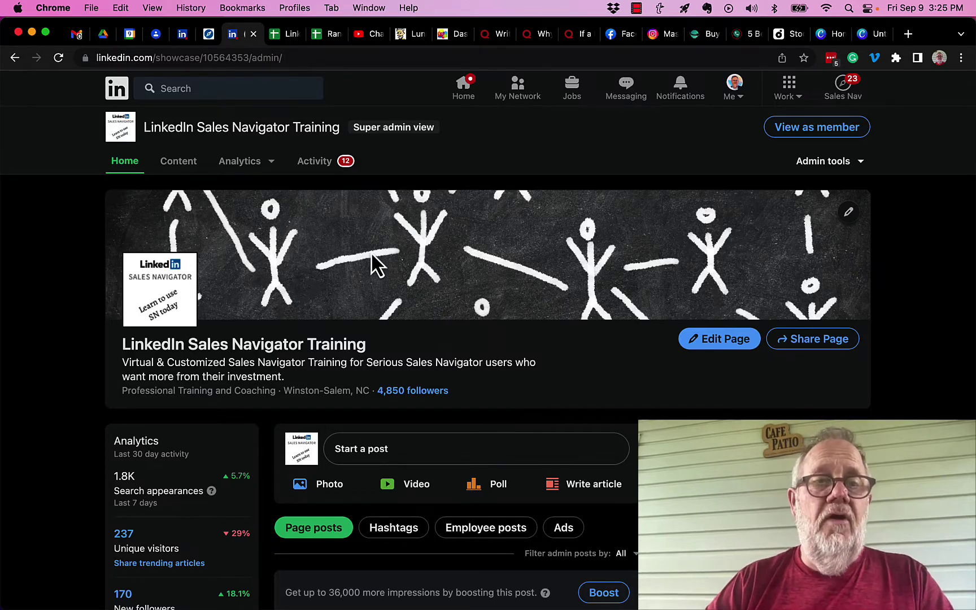
{"action": "left_click", "coordinate": [250, 171]}
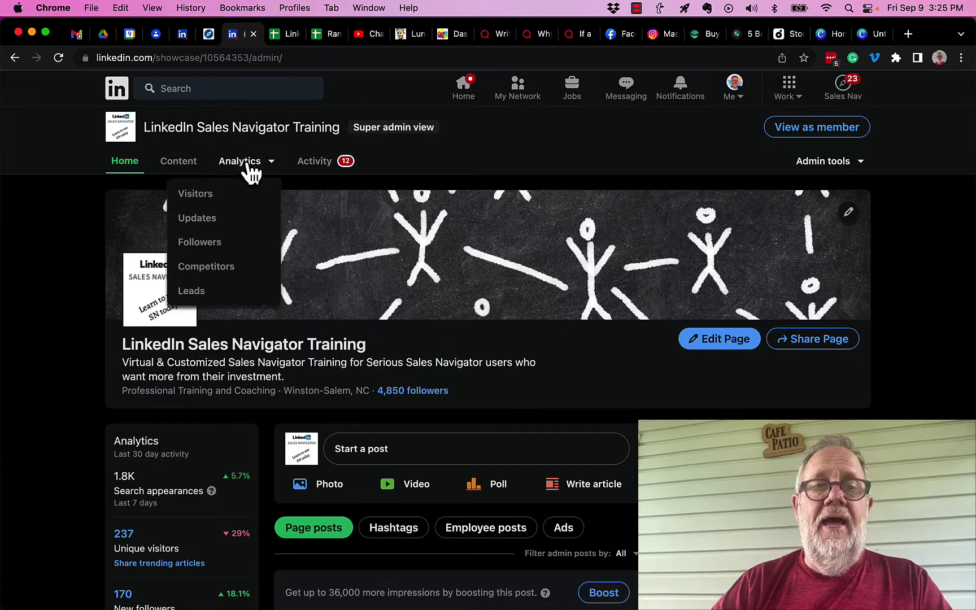
{"action": "left_click", "coordinate": [206, 245]}
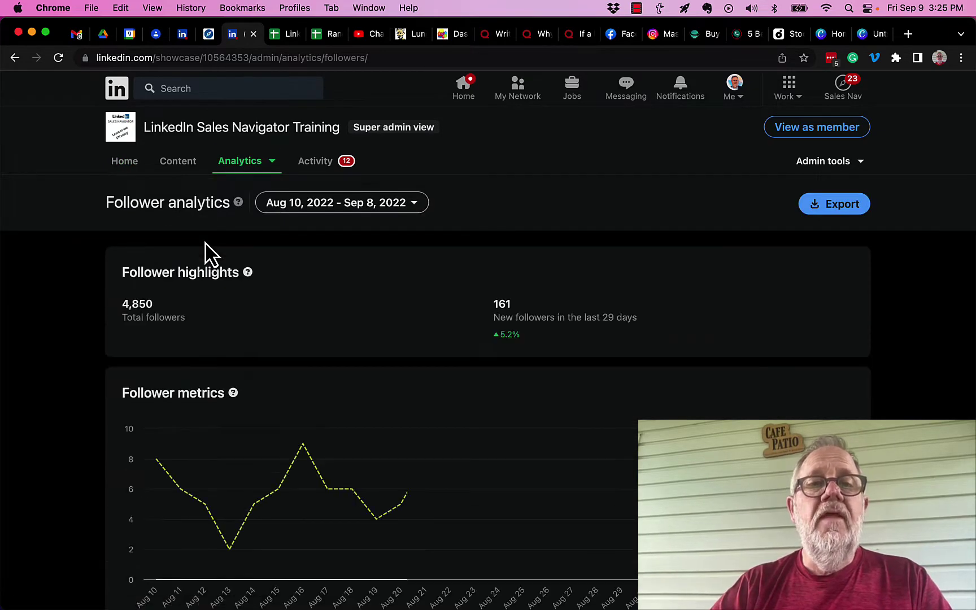
- Scroll past the follower metrics and demographics to the All followers list
{"action": "scroll", "coordinate": [348, 331], "scroll_direction": "down", "scroll_amount": 10}
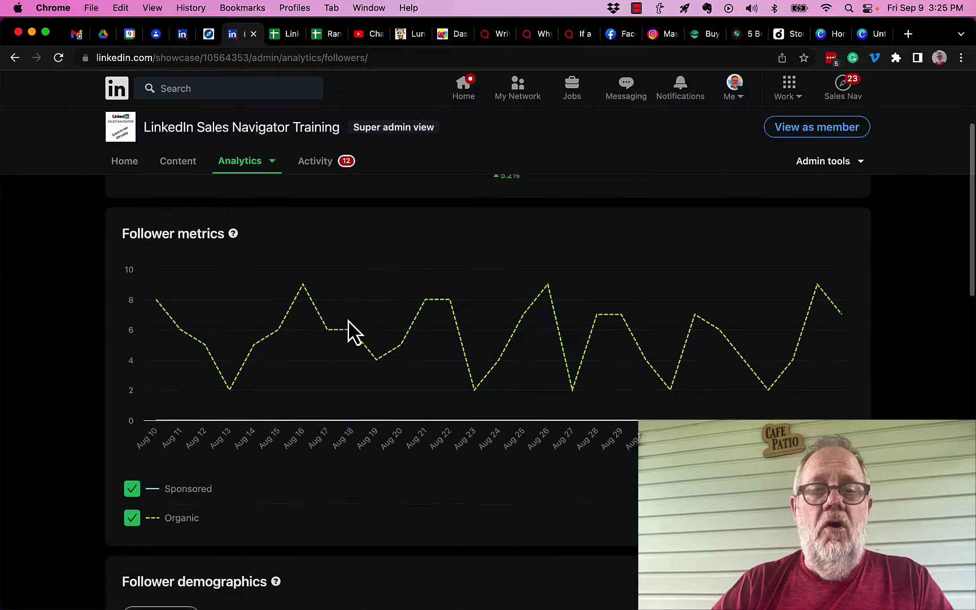
{"action": "scroll", "coordinate": [349, 331], "scroll_direction": "down", "scroll_amount": 13}
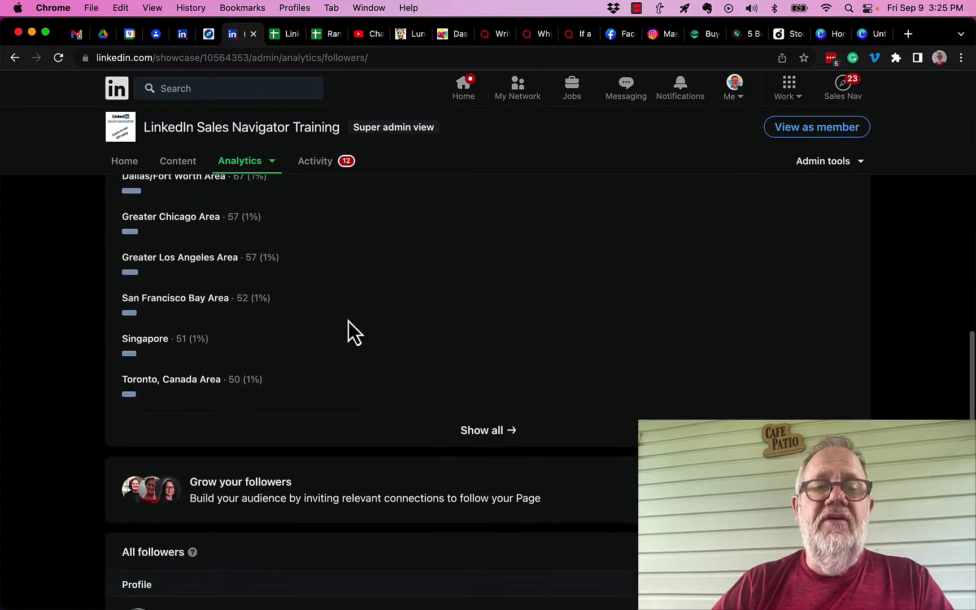
{"action": "scroll", "coordinate": [348, 318], "scroll_direction": "down", "scroll_amount": 2}
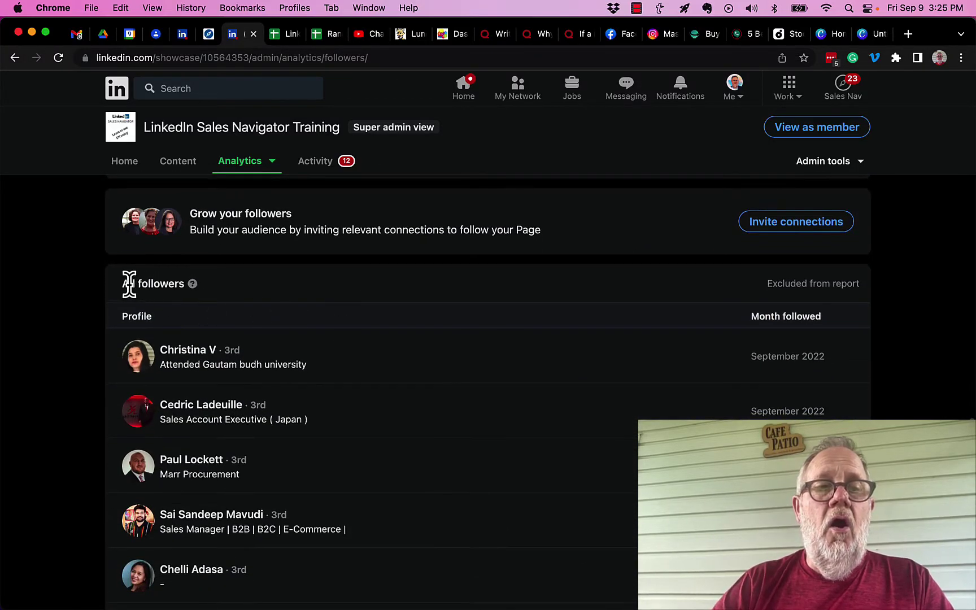
{"action": "left_click_drag", "start_coordinate": [129, 282], "coordinate": [187, 298]}
{"action": "mouse_move", "coordinate": [188, 298]}
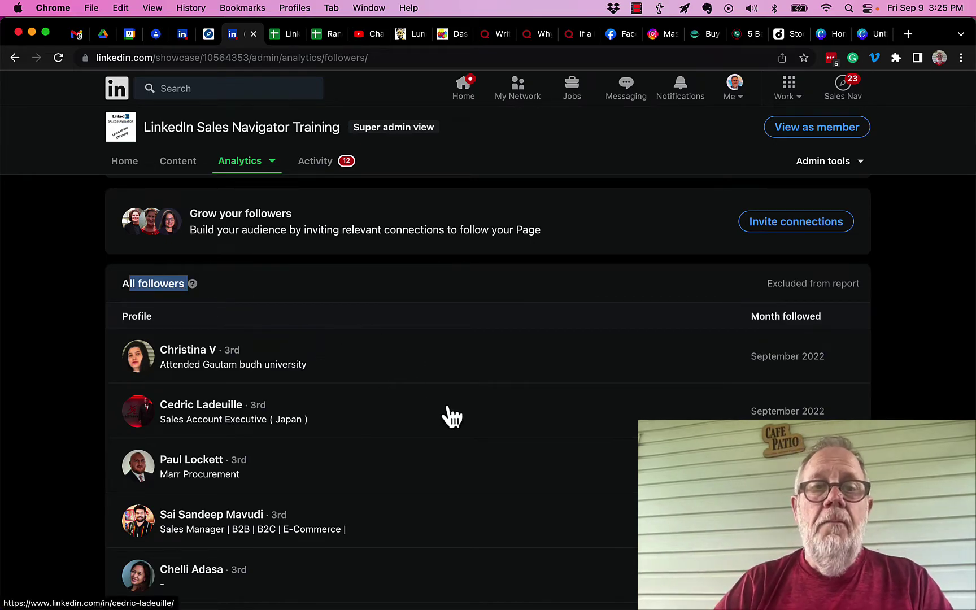
{"action": "scroll", "coordinate": [450, 414], "scroll_direction": "down", "scroll_amount": 2}
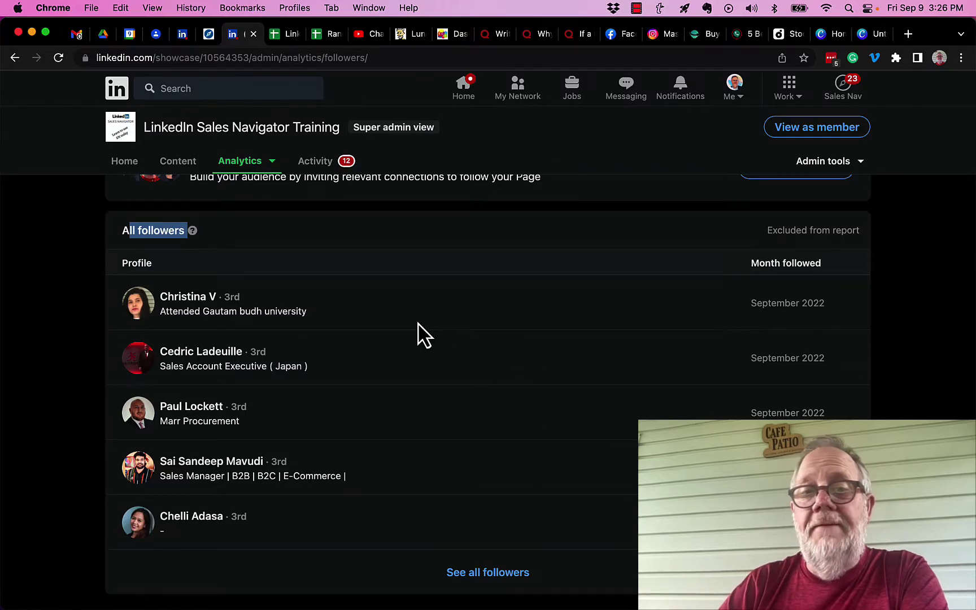
- Open 'See all followers' and scroll through the September 2022 followers, then back up
{"action": "left_click", "coordinate": [475, 576]}
{"action": "scroll", "coordinate": [546, 402], "scroll_direction": "down", "scroll_amount": 10}
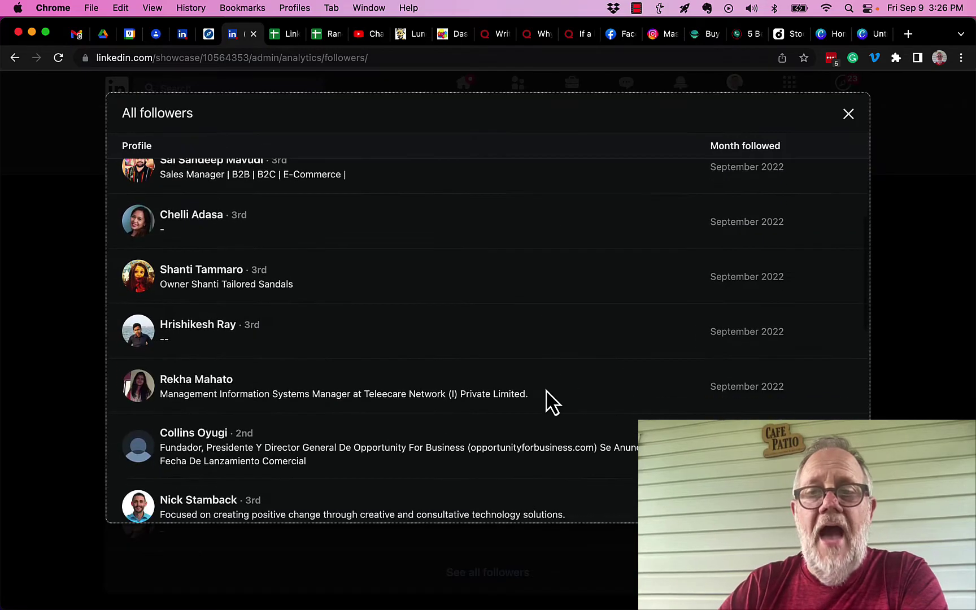
{"action": "scroll", "coordinate": [547, 402], "scroll_direction": "down", "scroll_amount": 10}
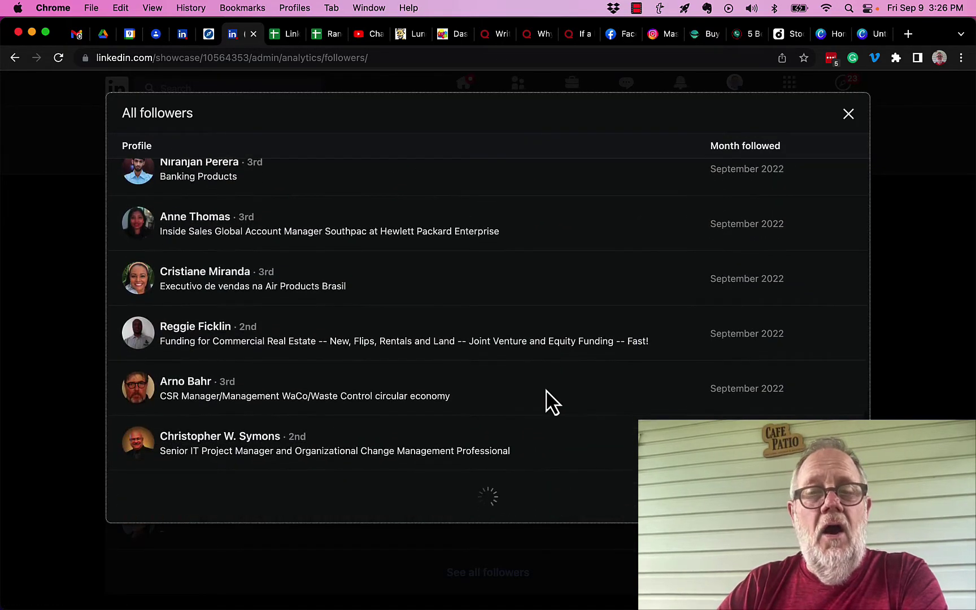
{"action": "scroll", "coordinate": [547, 402], "scroll_direction": "down", "scroll_amount": 10}
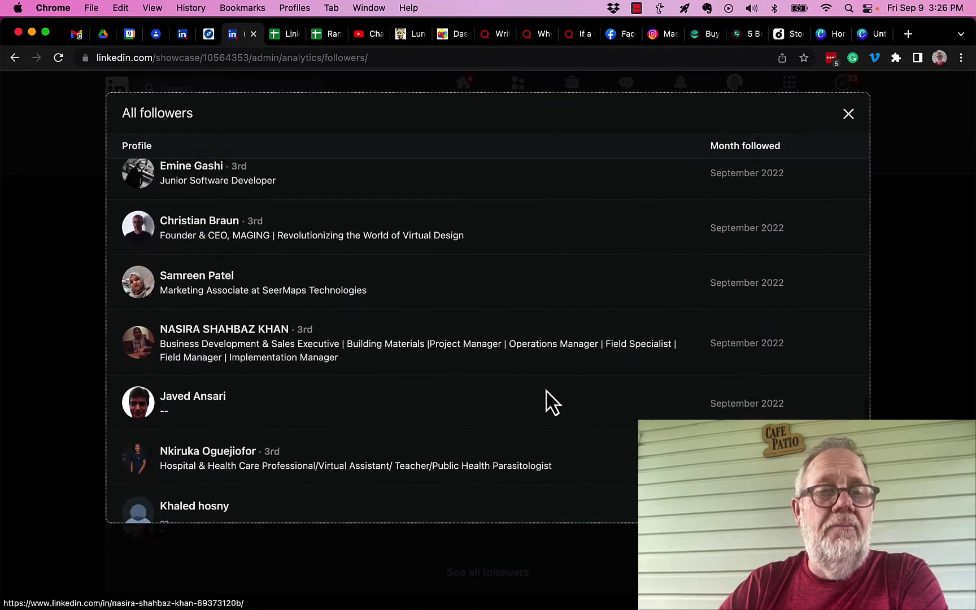
{"action": "scroll", "coordinate": [547, 402], "scroll_direction": "down", "scroll_amount": 5}
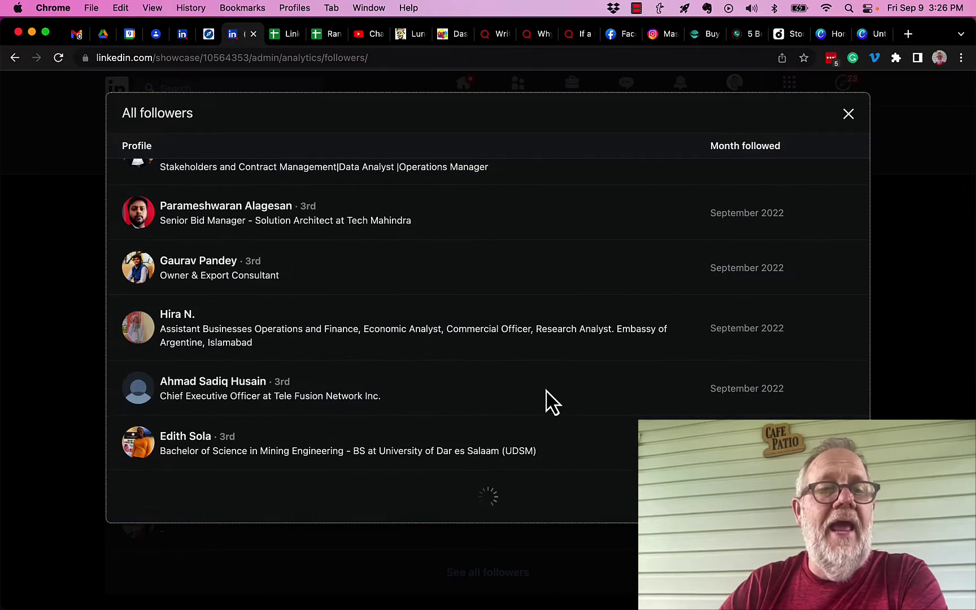
{"action": "scroll", "coordinate": [550, 402], "scroll_direction": "down", "scroll_amount": 5}
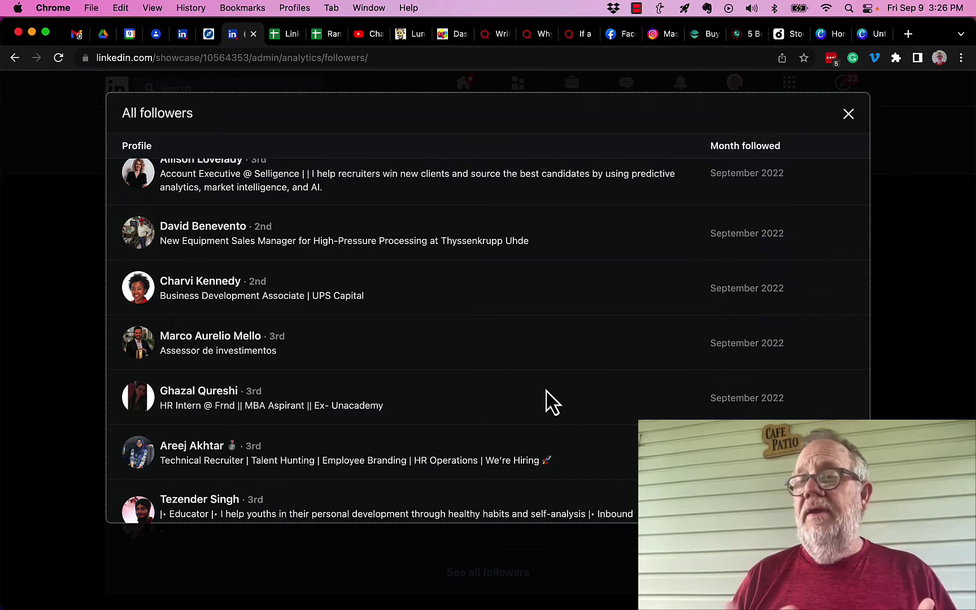
{"action": "scroll", "coordinate": [547, 402], "scroll_direction": "down", "scroll_amount": 10}
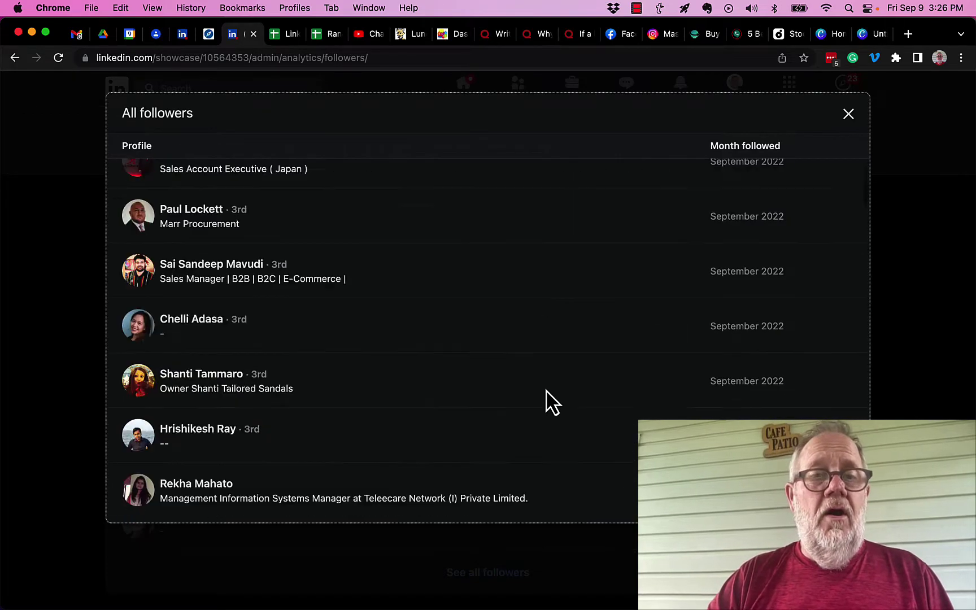
{"action": "scroll", "coordinate": [547, 402], "scroll_direction": "up", "scroll_amount": 3}
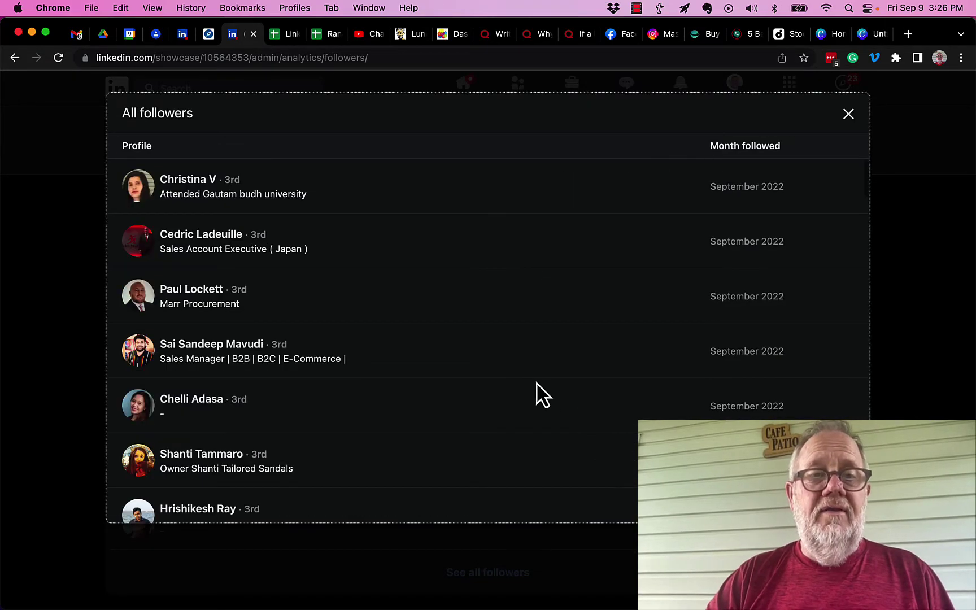
- Open the second, third and fourth followers' profiles in new tabs and switch to one
{"action": "right_click", "coordinate": [193, 189]}
{"action": "key", "text": "Escape"}
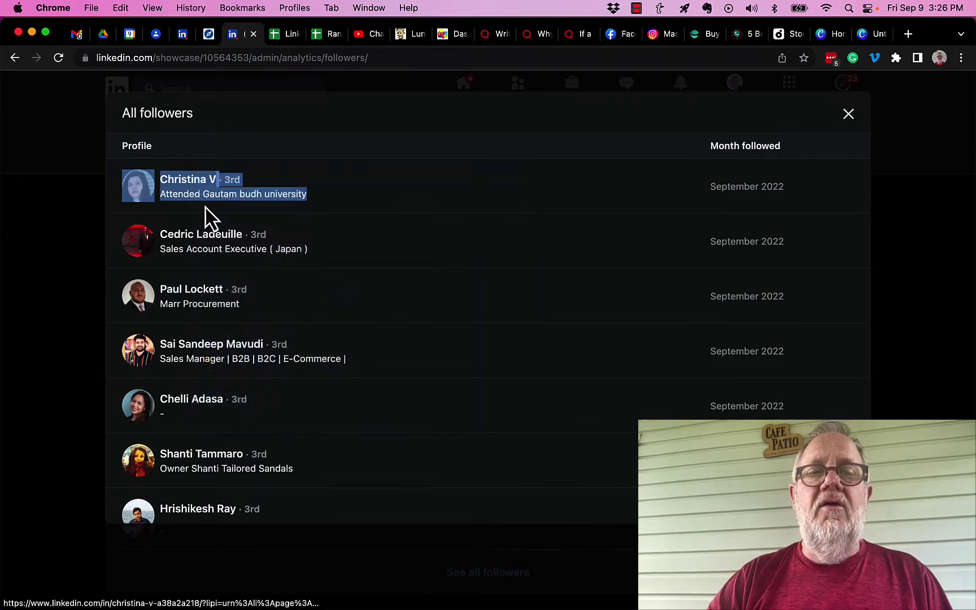
{"action": "right_click", "coordinate": [188, 227]}
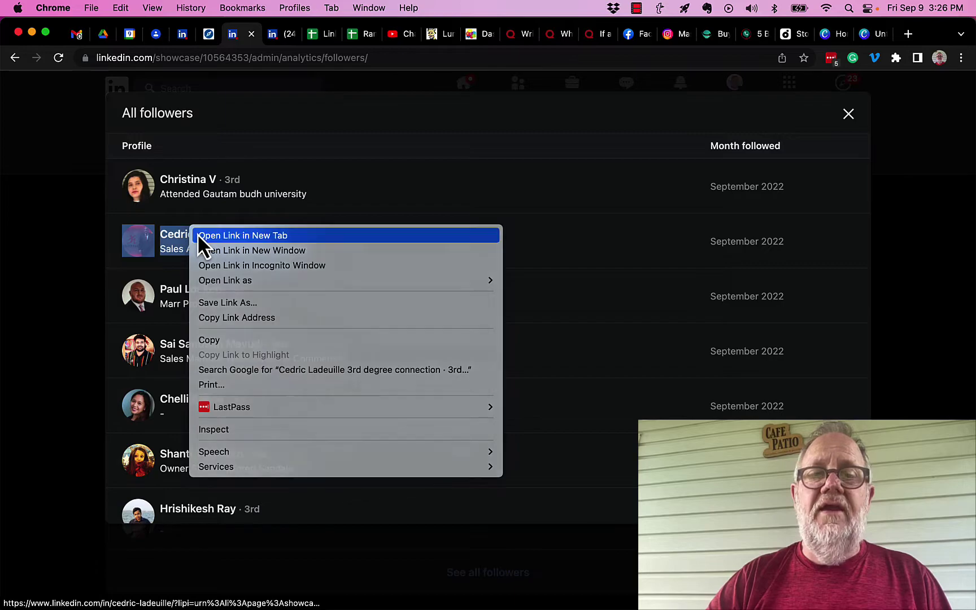
{"action": "left_click", "coordinate": [197, 233]}
{"action": "right_click", "coordinate": [181, 285]}
{"action": "left_click", "coordinate": [203, 290]}
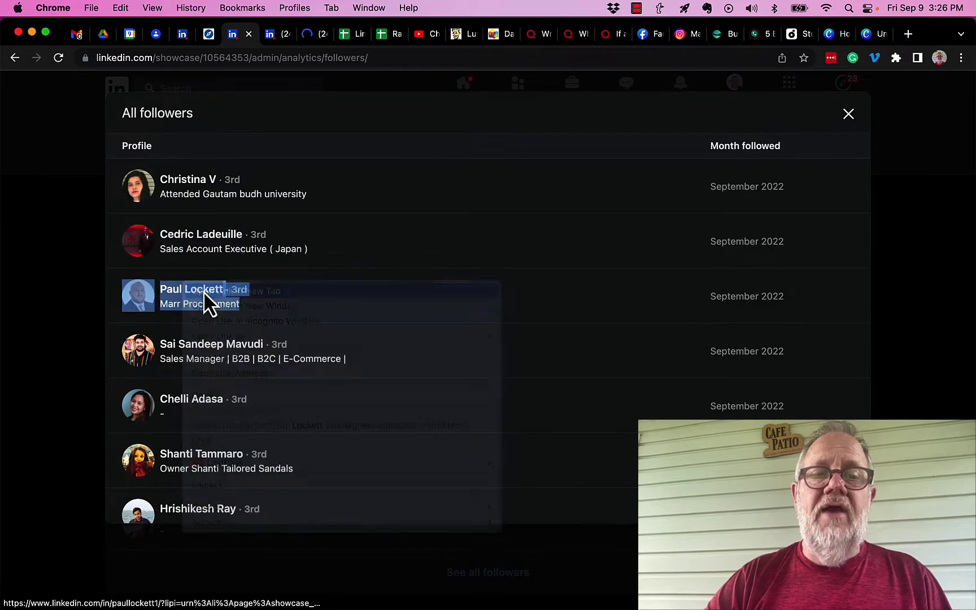
{"action": "right_click", "coordinate": [190, 346]}
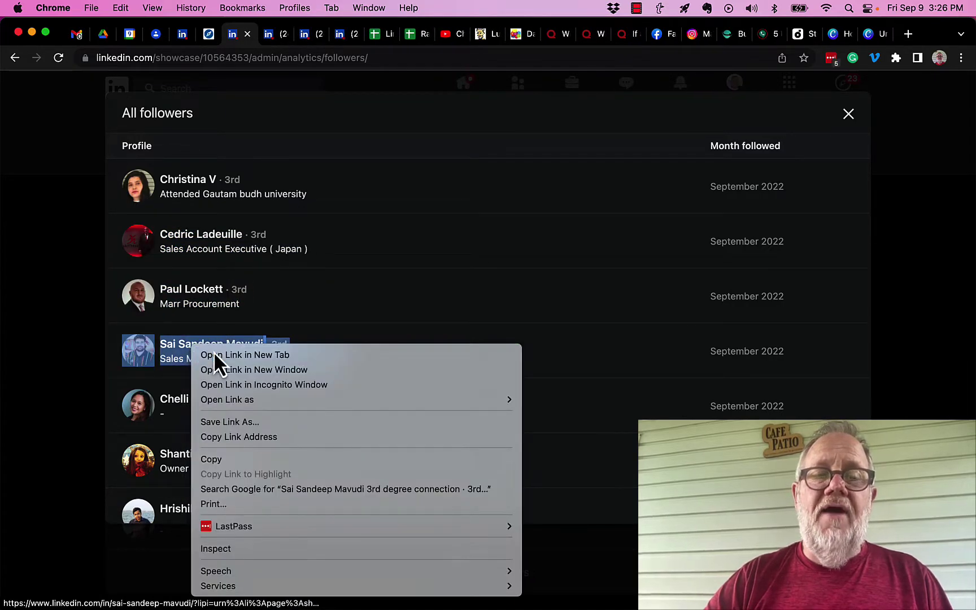
{"action": "left_click", "coordinate": [214, 355]}
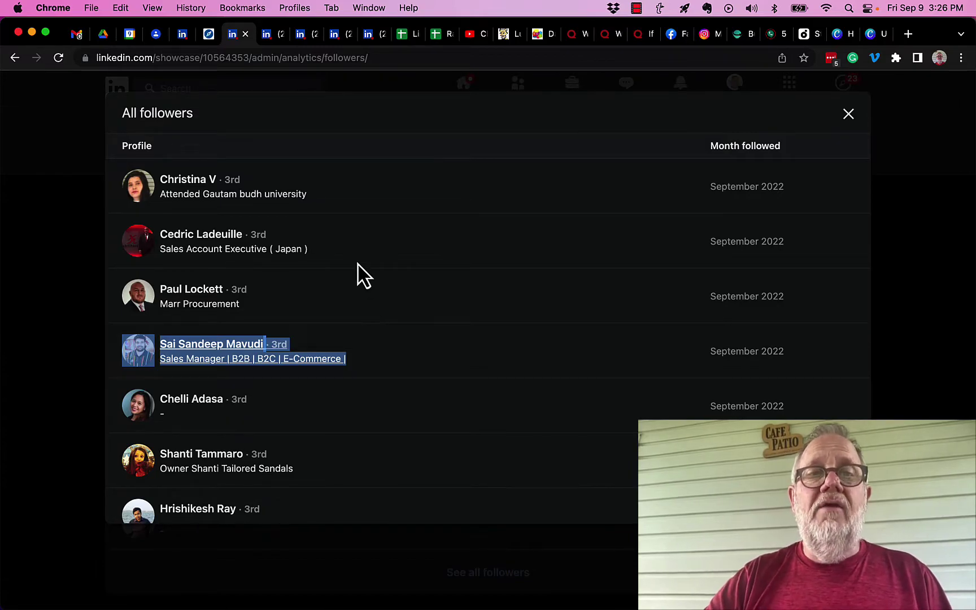
{"action": "left_click", "coordinate": [273, 35]}
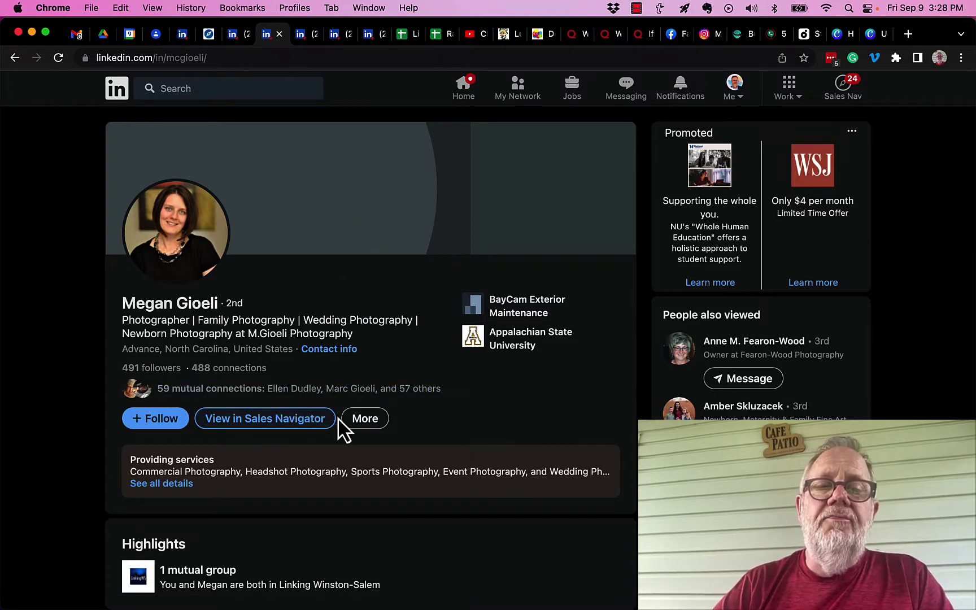
- Open the More actions menu on the follower's profile
{"action": "left_click", "coordinate": [361, 422]}
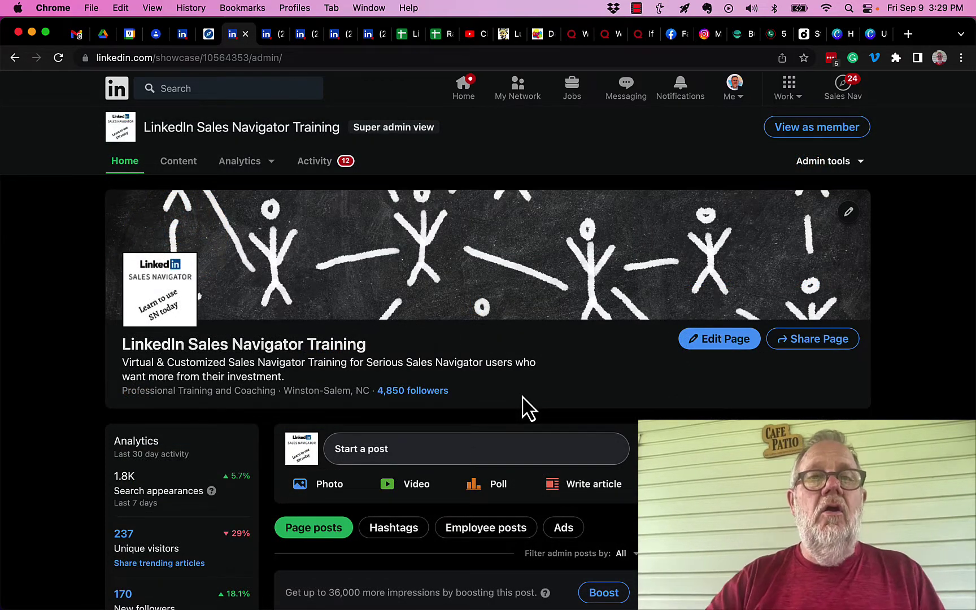
- Scroll to the post about pinning Sales Navigator search filters and open its comment box
{"action": "scroll", "coordinate": [516, 414], "scroll_direction": "down", "scroll_amount": 5}
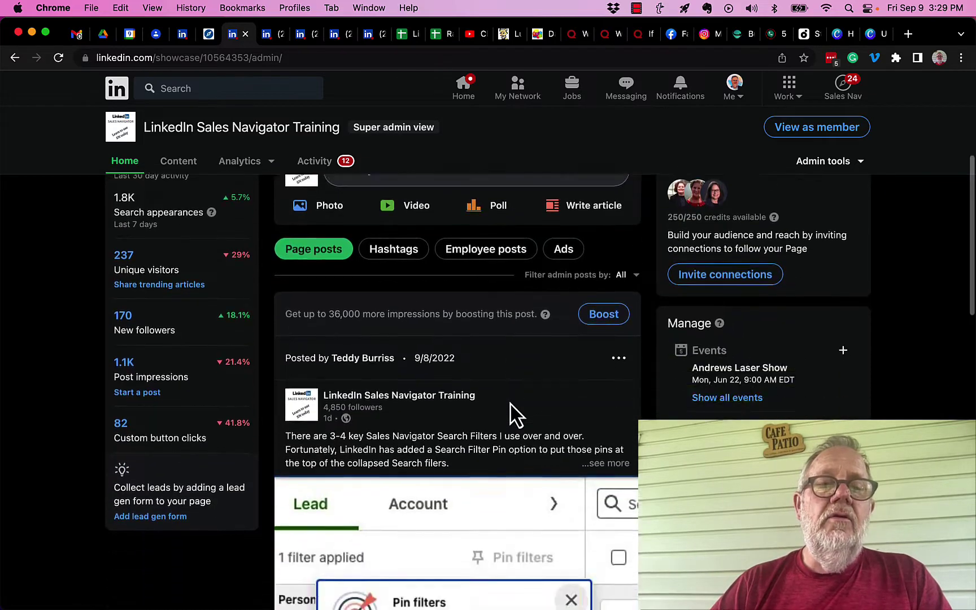
{"action": "scroll", "coordinate": [516, 414], "scroll_direction": "down", "scroll_amount": 4}
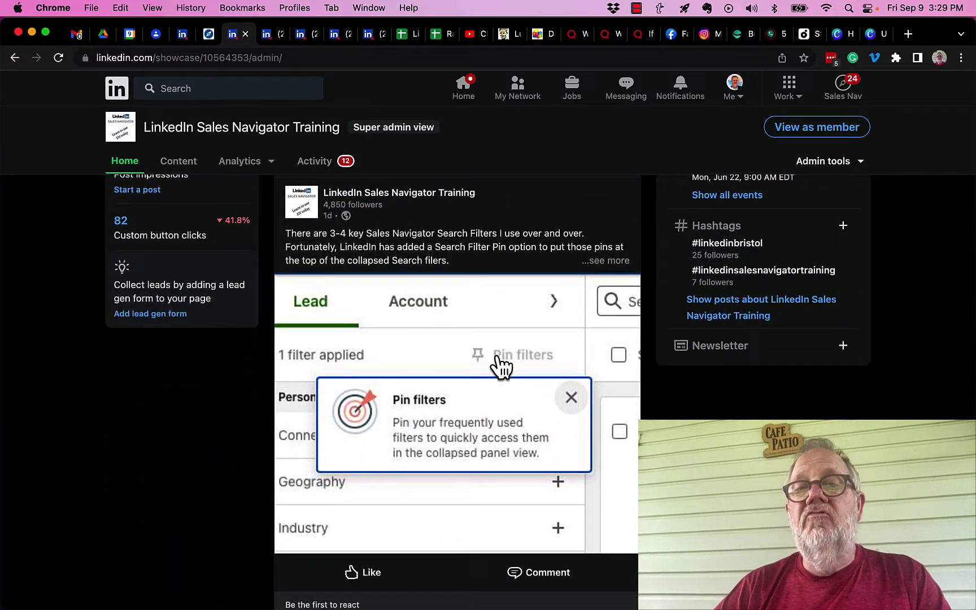
{"action": "scroll", "coordinate": [500, 366], "scroll_direction": "down", "scroll_amount": 2}
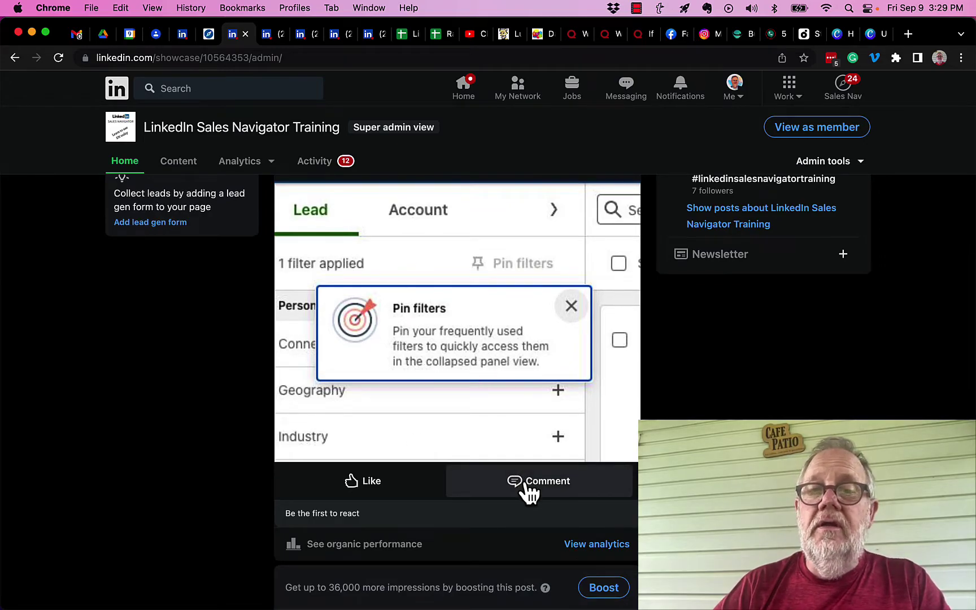
{"action": "left_click", "coordinate": [528, 489]}
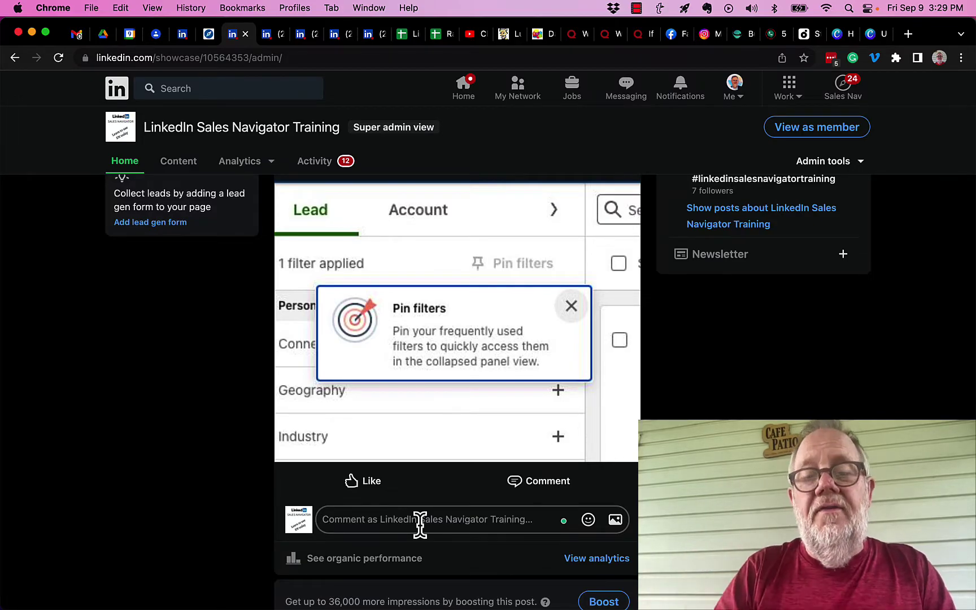
{"action": "type", "text": "Hey @"}
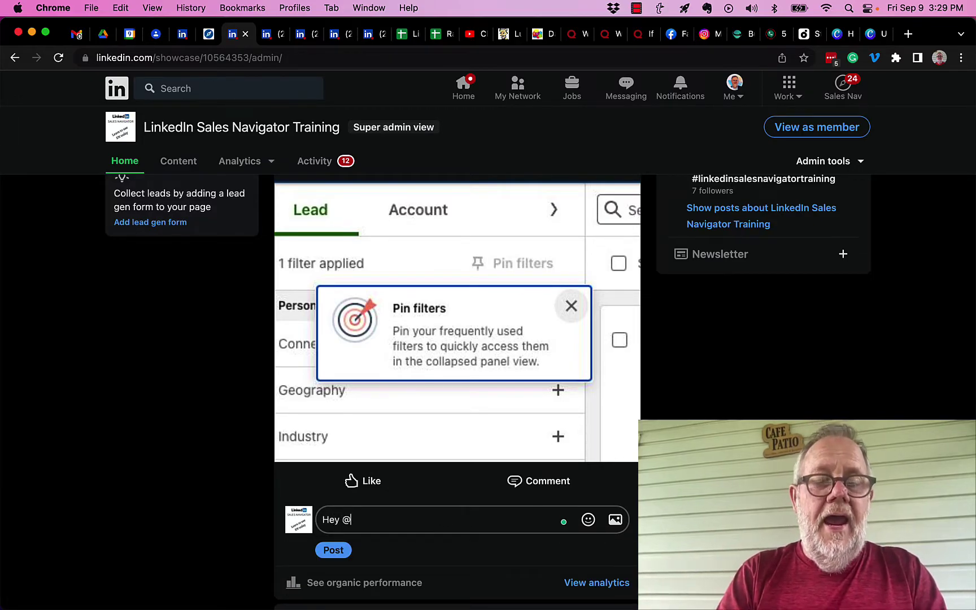
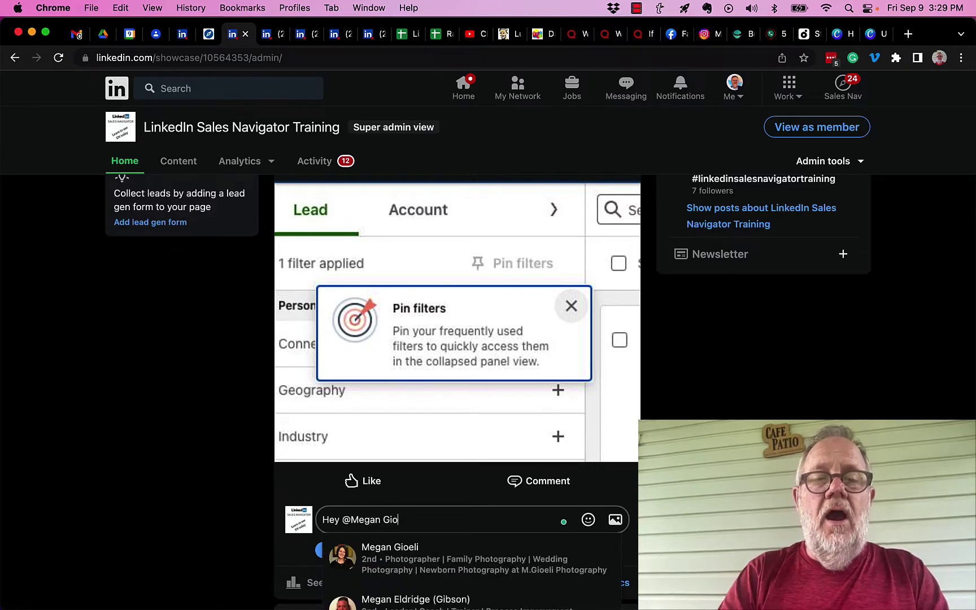
{"action": "left_click", "coordinate": [419, 568]}
{"action": "key", "text": "BackSpace"}
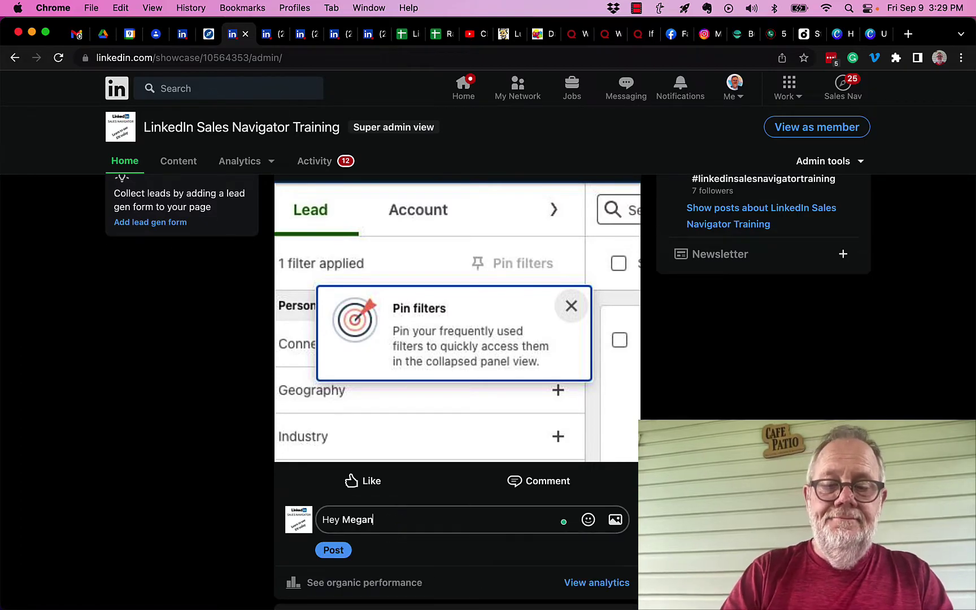
{"action": "type", "text": ", did ha"}
{"action": "key", "text": "BackSpace"}
{"action": "key", "text": "BackSpace"}
{"action": "key", "text": "BackSpace"}
{"action": "key", "text": "BackSpace"}
{"action": "key", "text": "BackSpace"}
{"action": "key", "text": "BackSpace"}
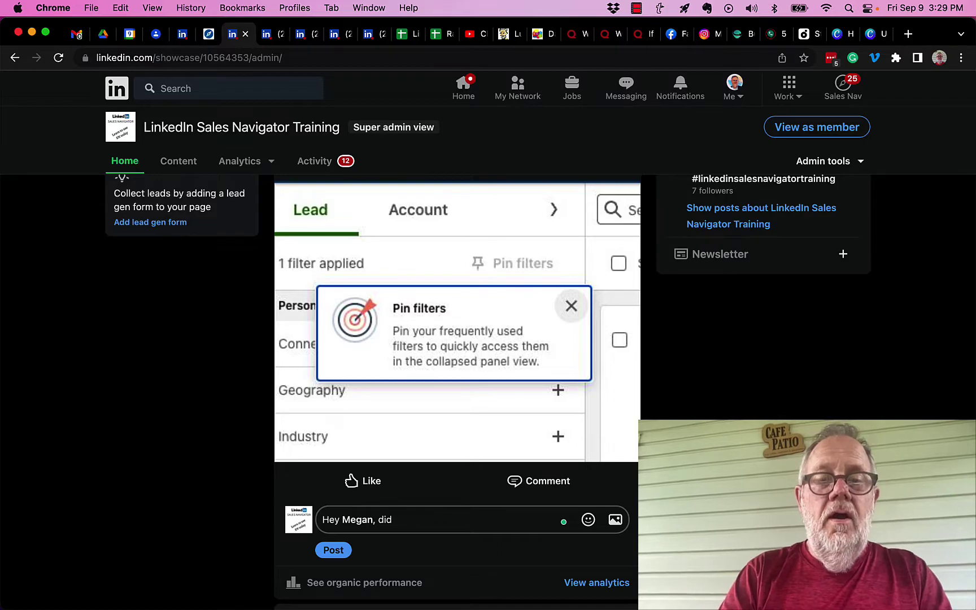
{"action": "type", "text": "are you using this"}
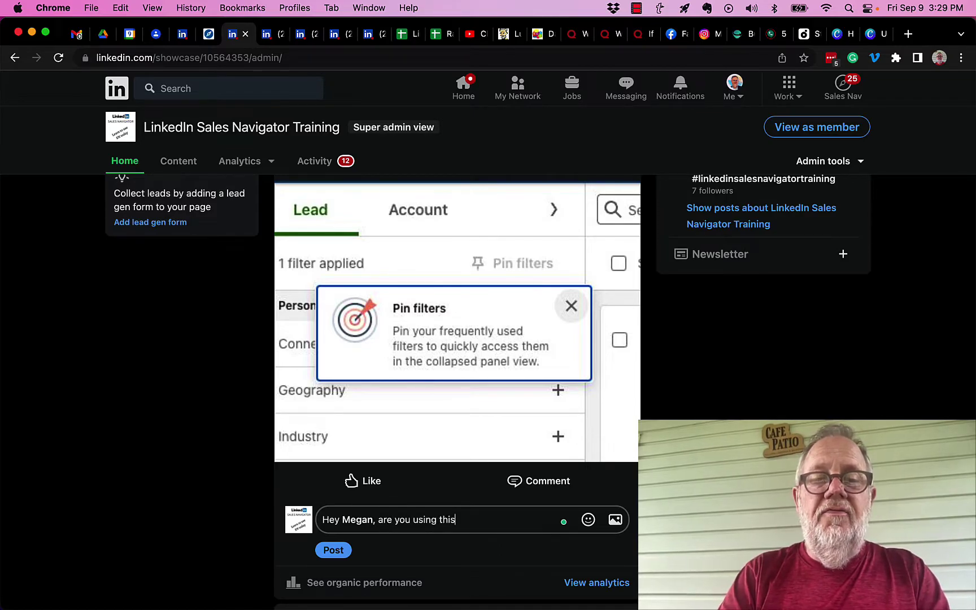
{"action": "type", "text": " feature on"}
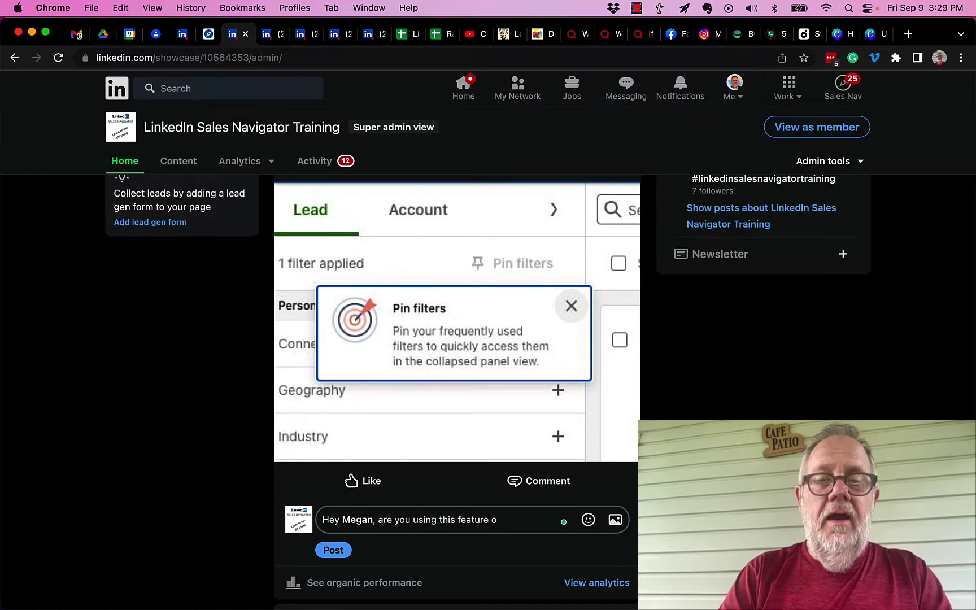
{"action": "key", "text": "BackSpace"}
{"action": "type", "text": "in Sales Nav"}
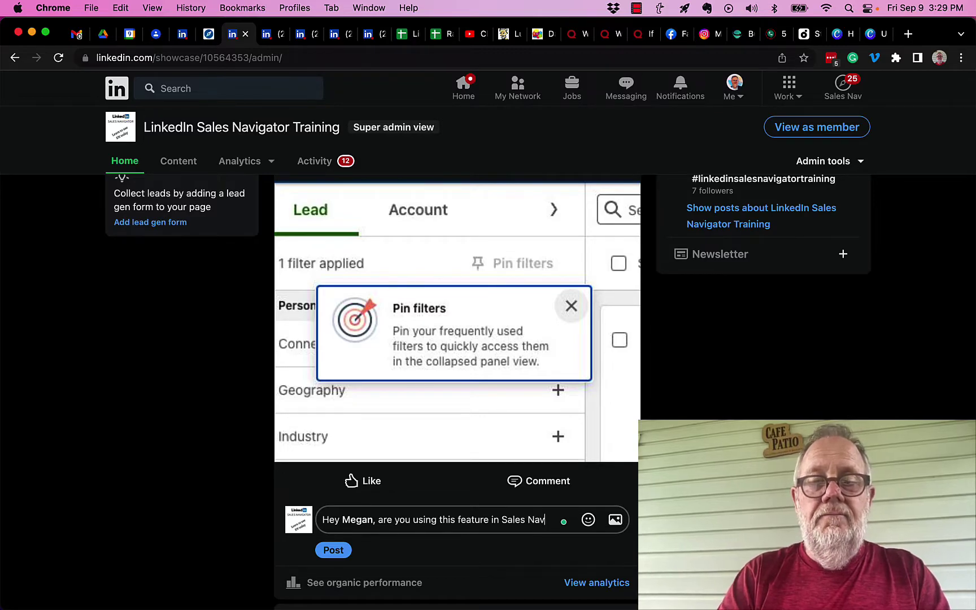
{"action": "type", "text": "igator"}
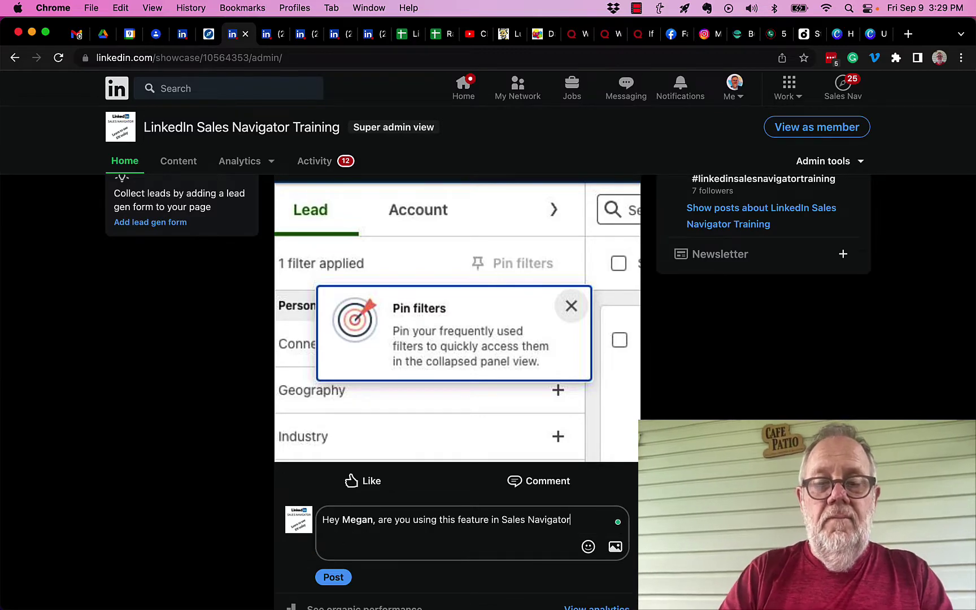
{"action": "type", "text": "?"}
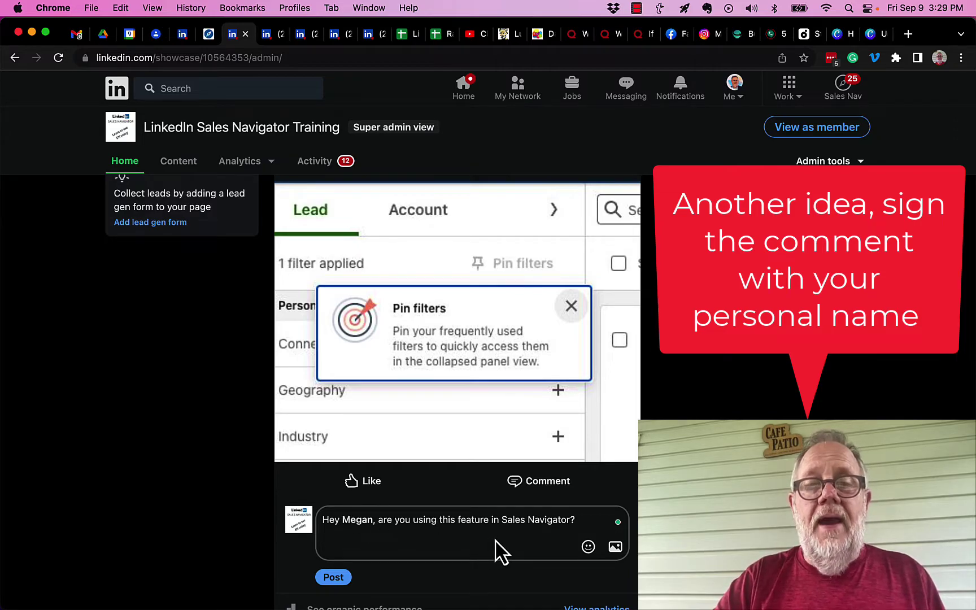
{"action": "scroll", "coordinate": [443, 307], "scroll_direction": "up", "scroll_amount": 3}
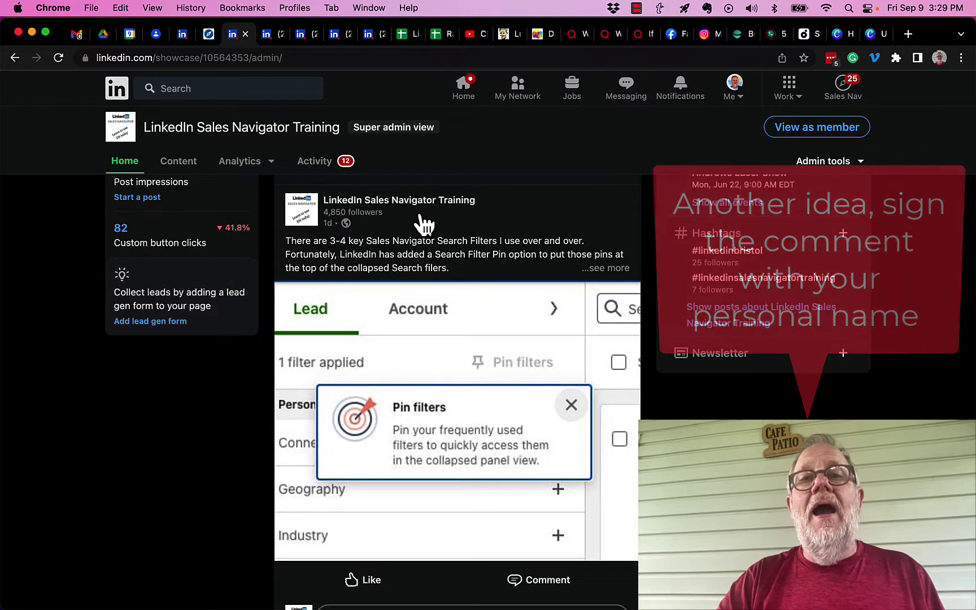
{"action": "scroll", "coordinate": [464, 303], "scroll_direction": "down", "scroll_amount": 3}
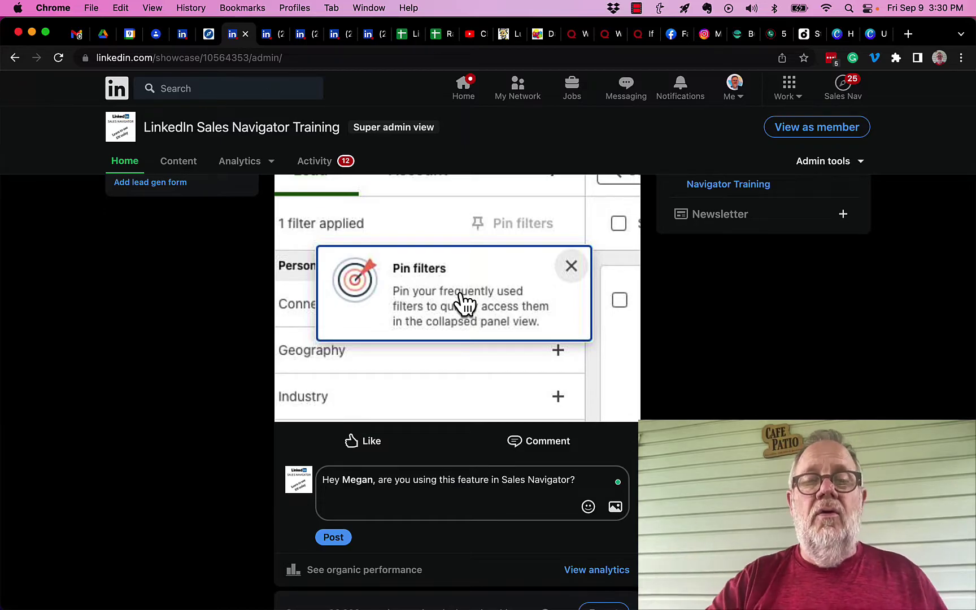
{"action": "left_click_drag", "start_coordinate": [584, 479], "coordinate": [316, 486]}
{"action": "key", "text": "BackSpace"}
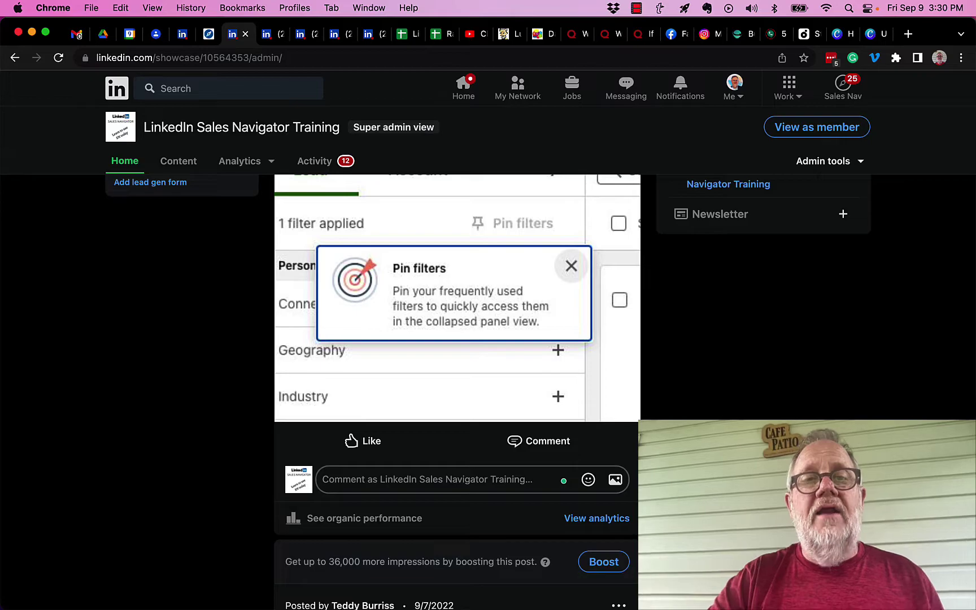
- Go to Analytics > Followers again and scroll down to the All followers list
{"action": "left_click", "coordinate": [251, 161]}
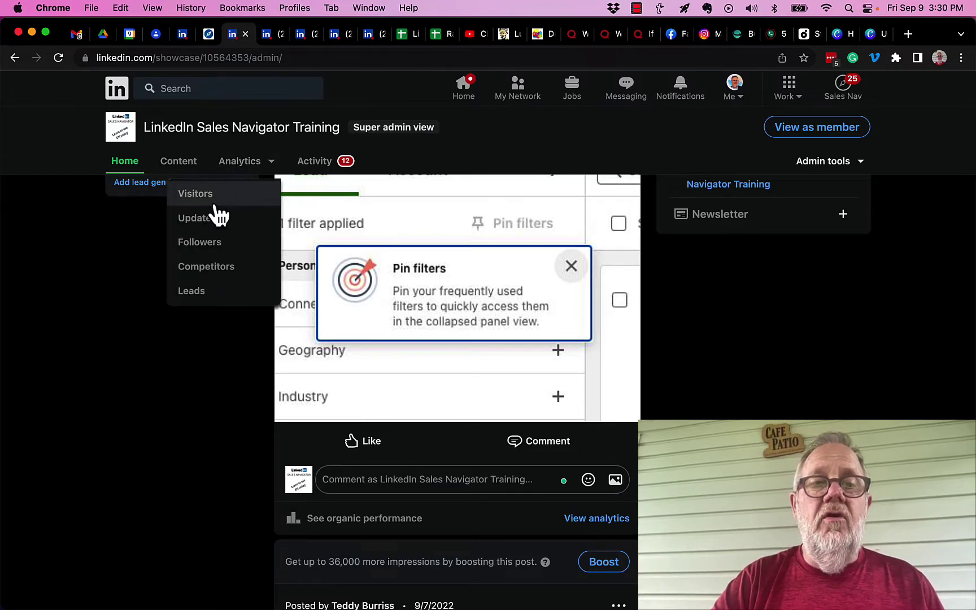
{"action": "left_click", "coordinate": [201, 243]}
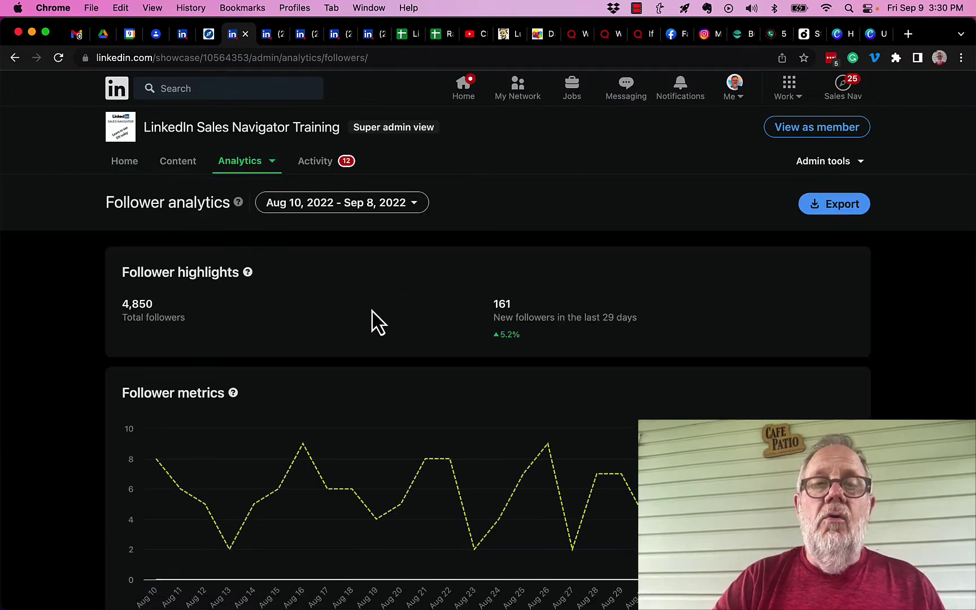
{"action": "scroll", "coordinate": [373, 312], "scroll_direction": "down", "scroll_amount": 15}
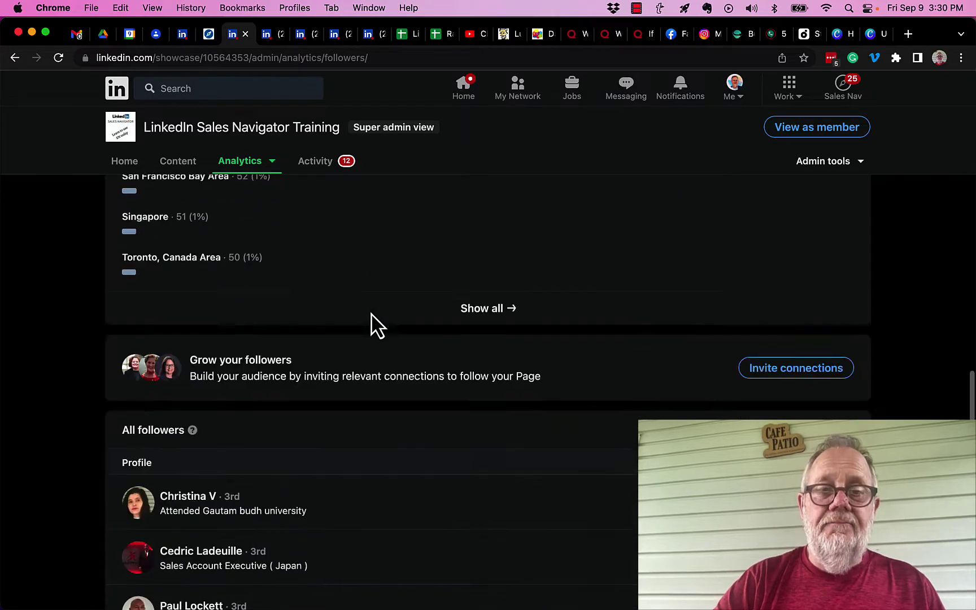
{"action": "scroll", "coordinate": [378, 325], "scroll_direction": "down", "scroll_amount": 4}
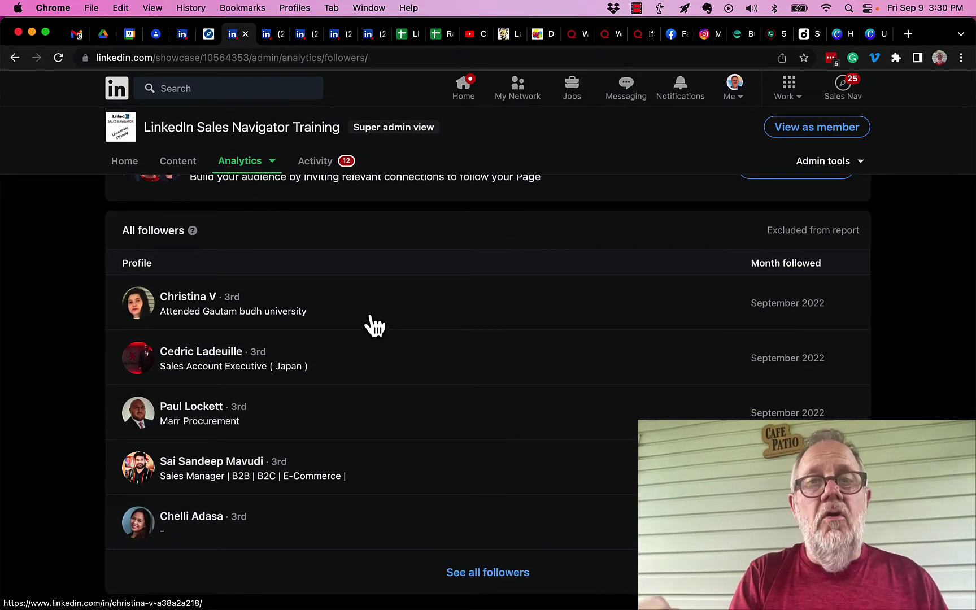